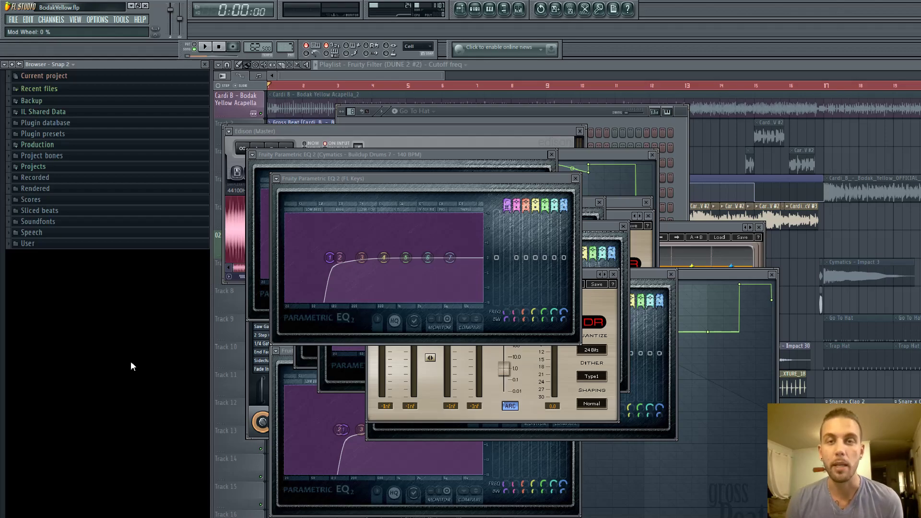
Step: Bring the playlist in front of the plugins and play the song from around bar 4, then stop
left_click(341, 72)
left_click_drag(376, 86, 388, 91)
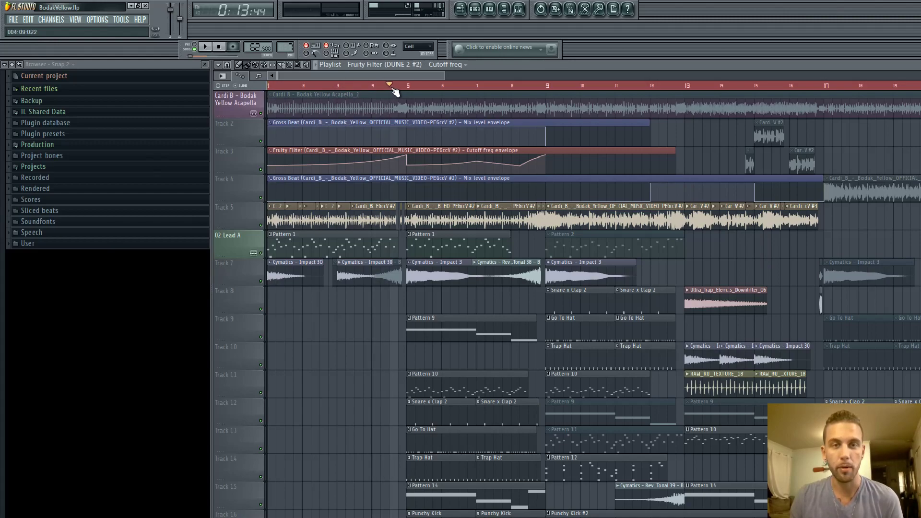
left_click(519, 9)
key("space")
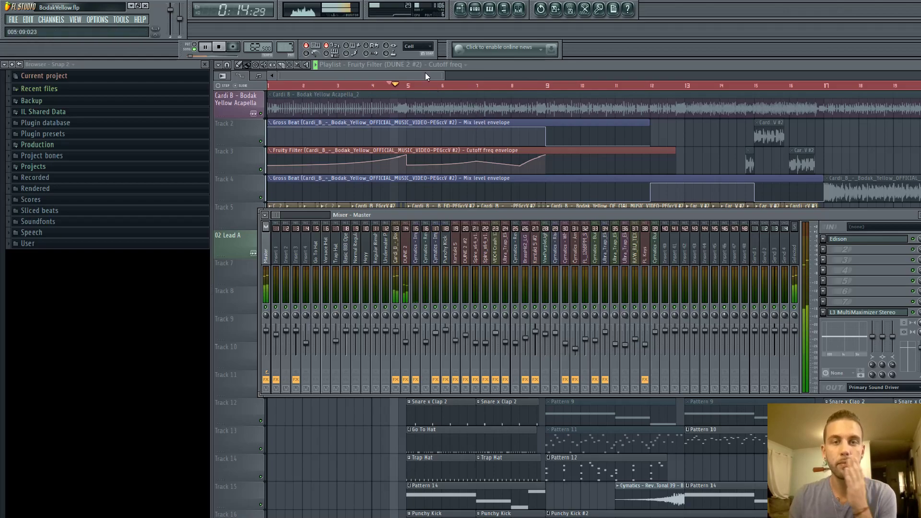
key("F9")
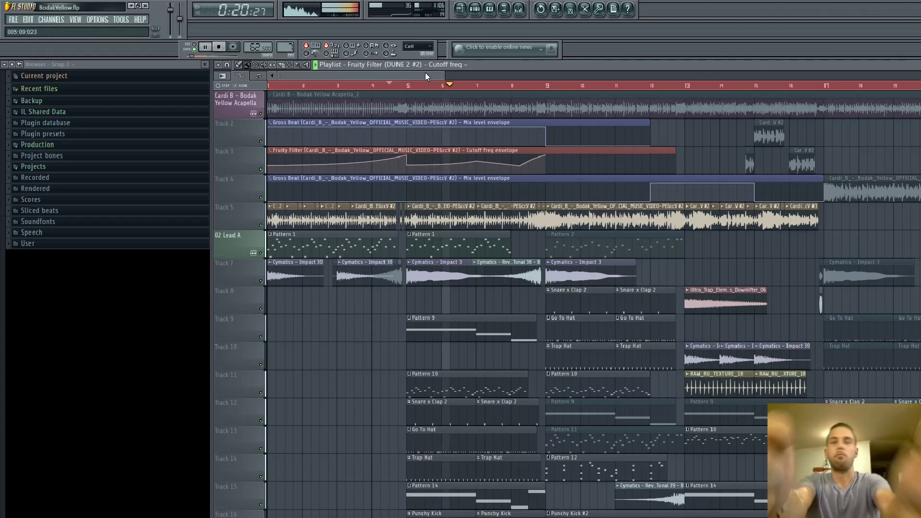
key("space")
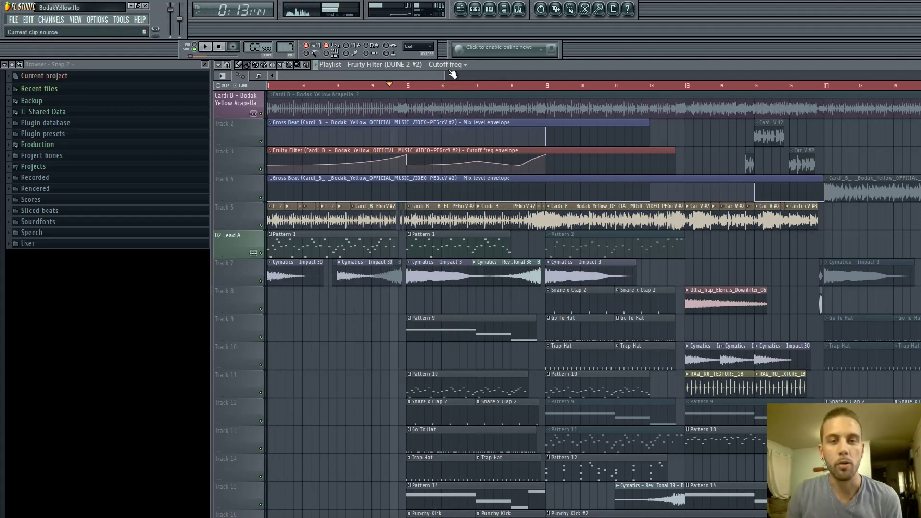
Step: Rewind to the song start and open the mixer, positioned higher over the playlist
left_click_drag(389, 85, 249, 85)
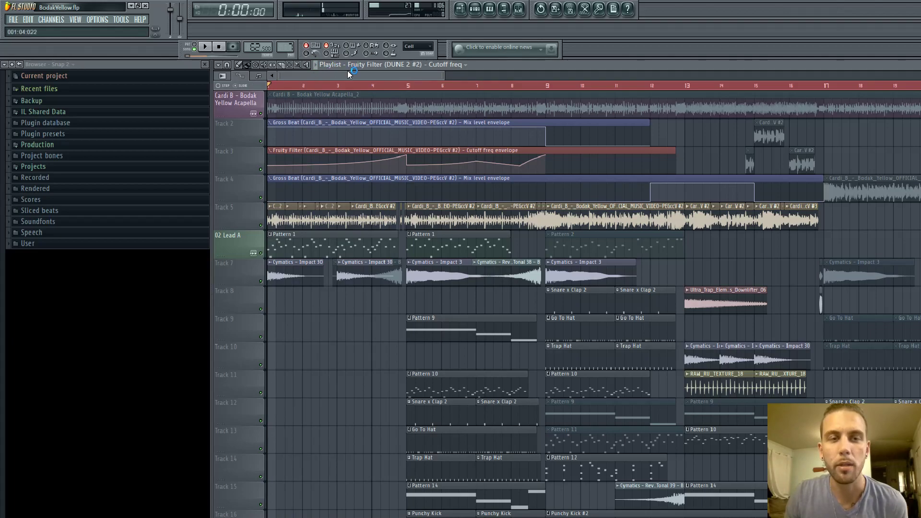
left_click(519, 9)
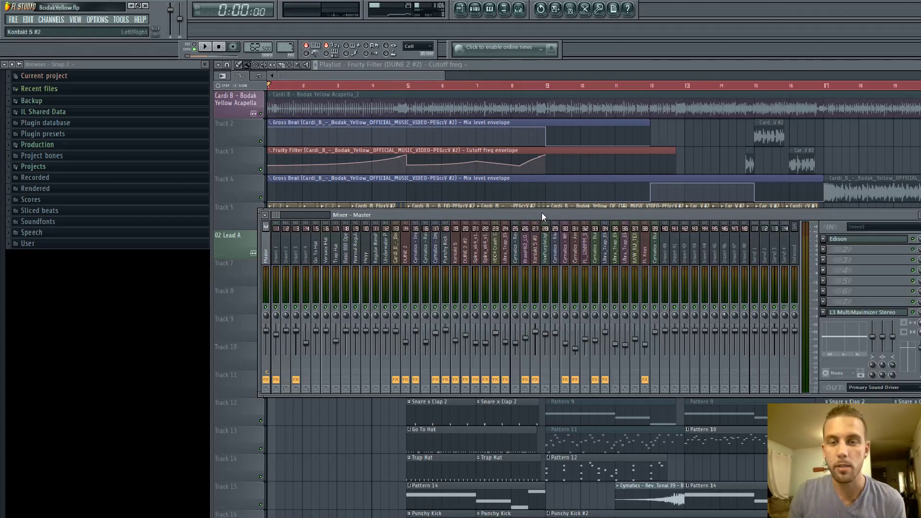
left_click_drag(543, 210, 551, 187)
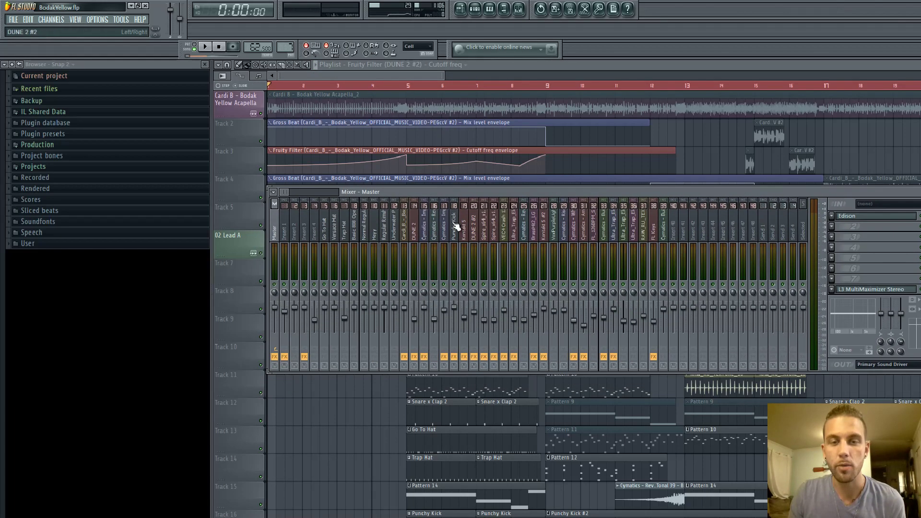
Step: Move the Channel Rack to the lower right and filter it to show only audio clips
left_click(433, 73)
left_click(489, 9)
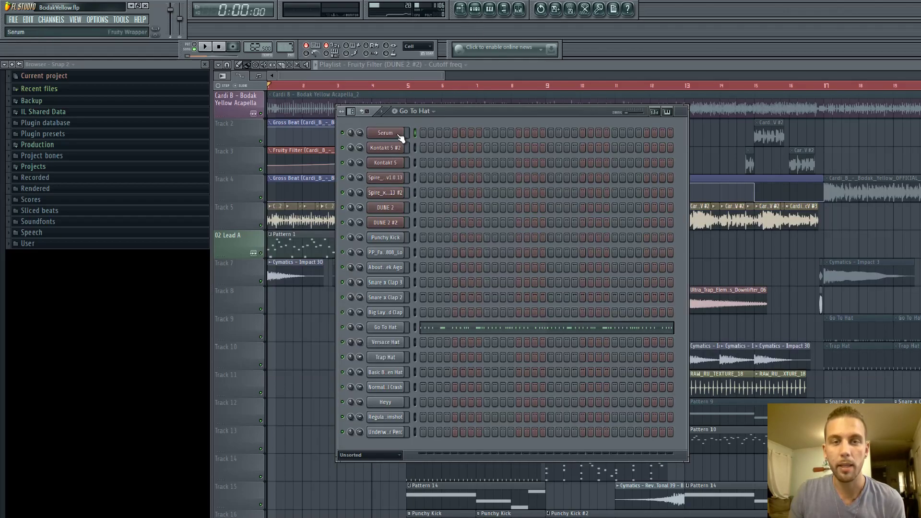
left_click(386, 133)
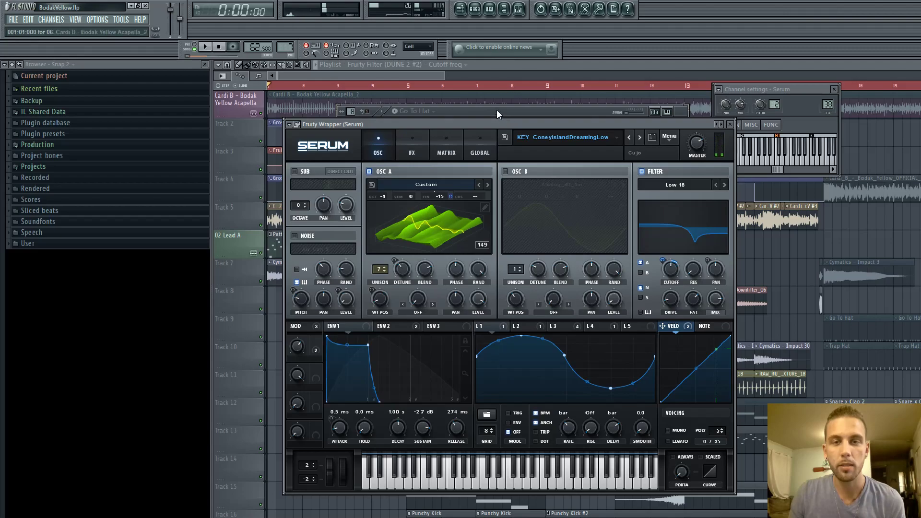
left_click_drag(498, 110, 757, 169)
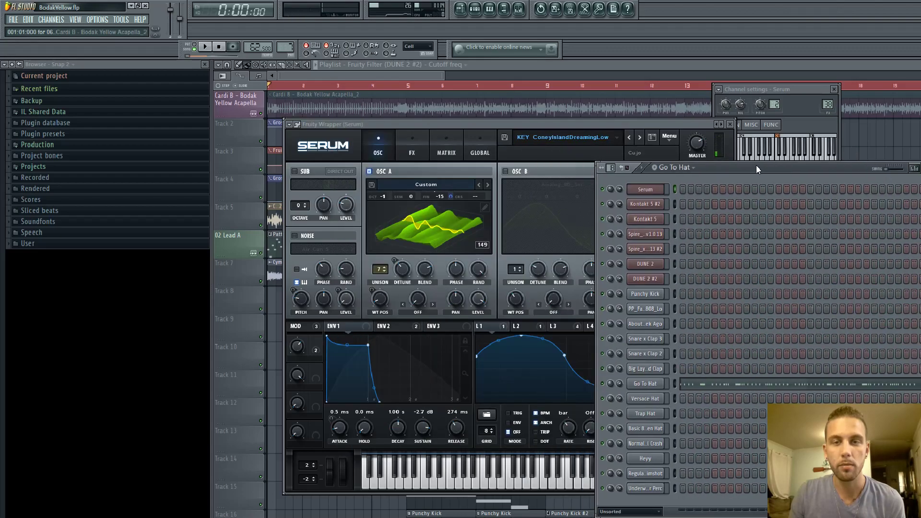
left_click(628, 510)
left_click(638, 484)
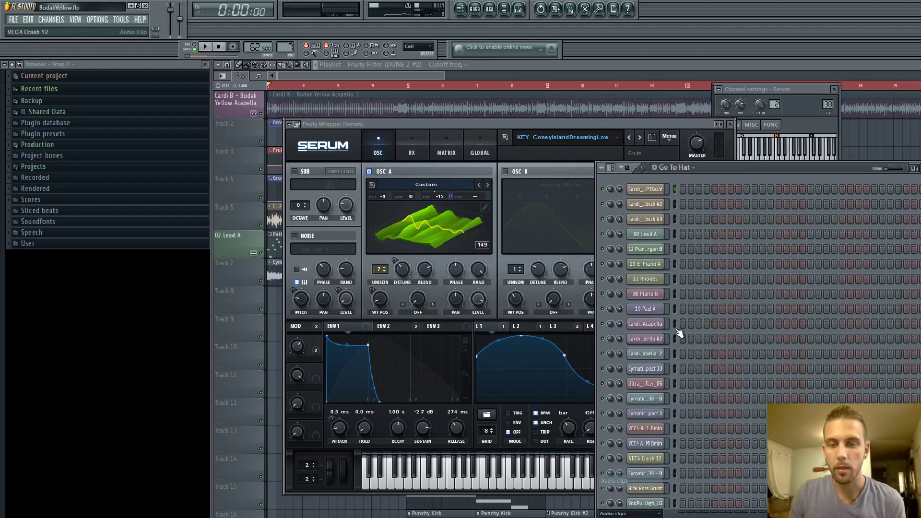
Step: Check which mixer inserts the first and third Cardi B acapella clips are routed to
left_click(661, 194)
key("F9")
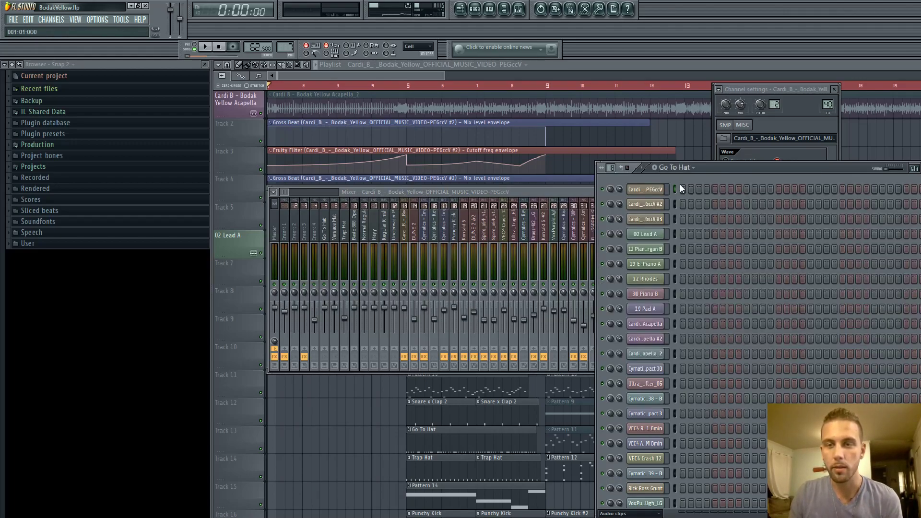
left_click(681, 185)
left_click(662, 219)
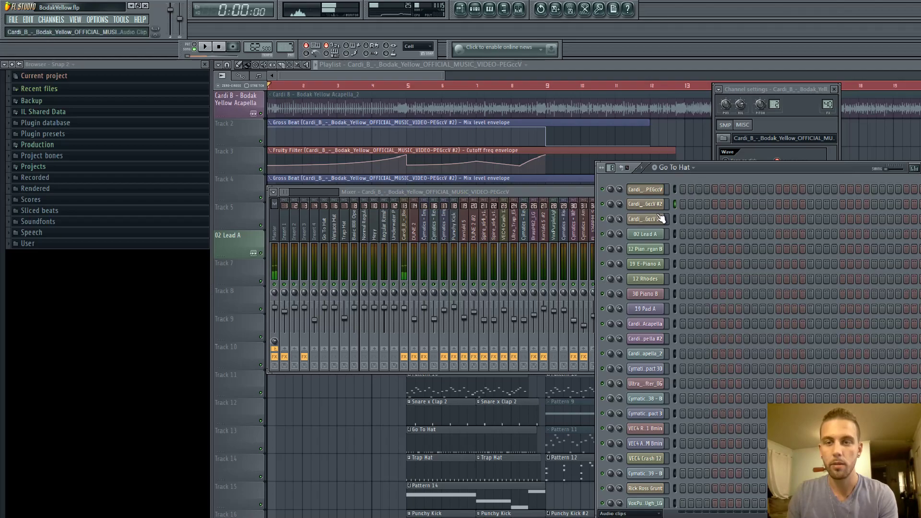
key("F9")
left_click(700, 178)
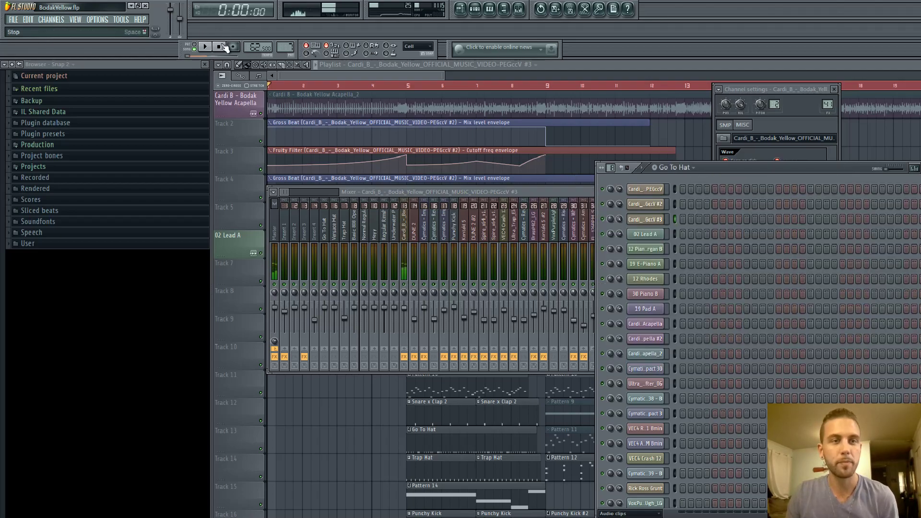
Step: In the mixer, select the Regular Rimshot track, then the Cardi B track to see its effects
left_click(373, 191)
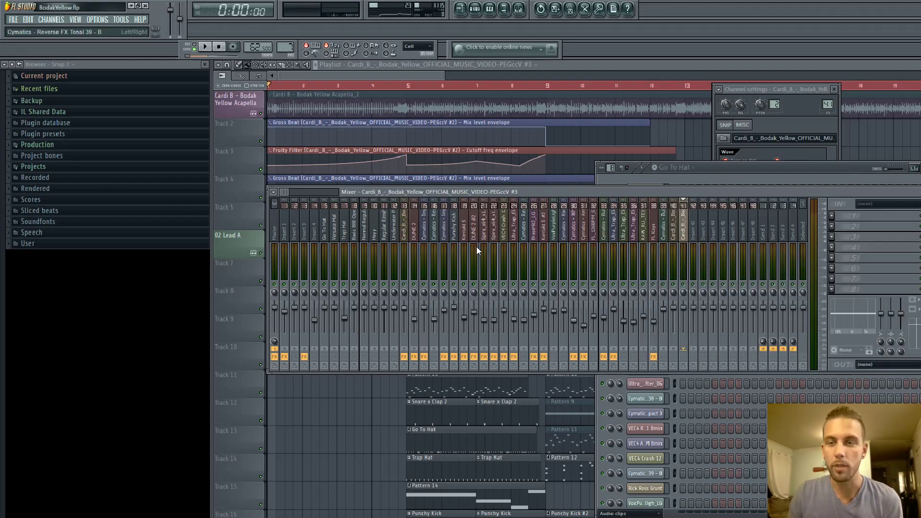
left_click(389, 244)
left_click(404, 242)
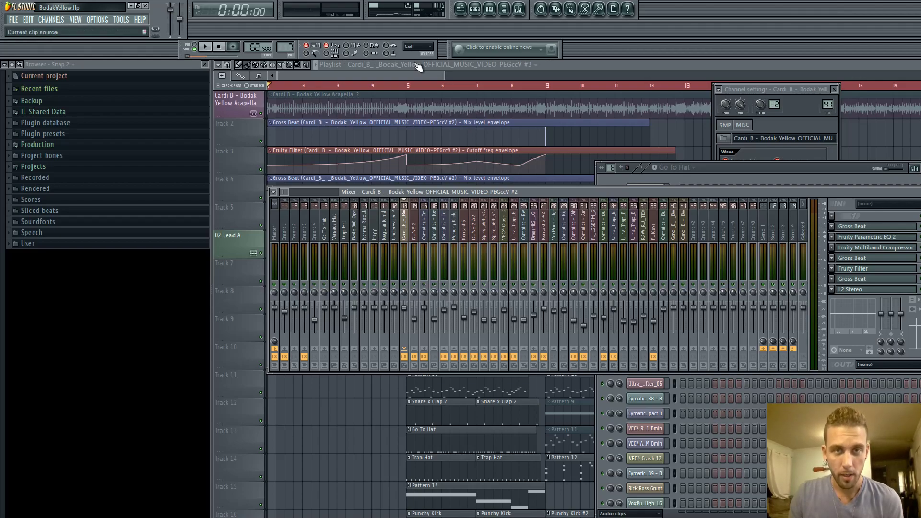
Step: Play the song, scrub to around bar 5.7, zoom the playlist out to bars 1–35, and stop
left_click(422, 139)
left_click(205, 46)
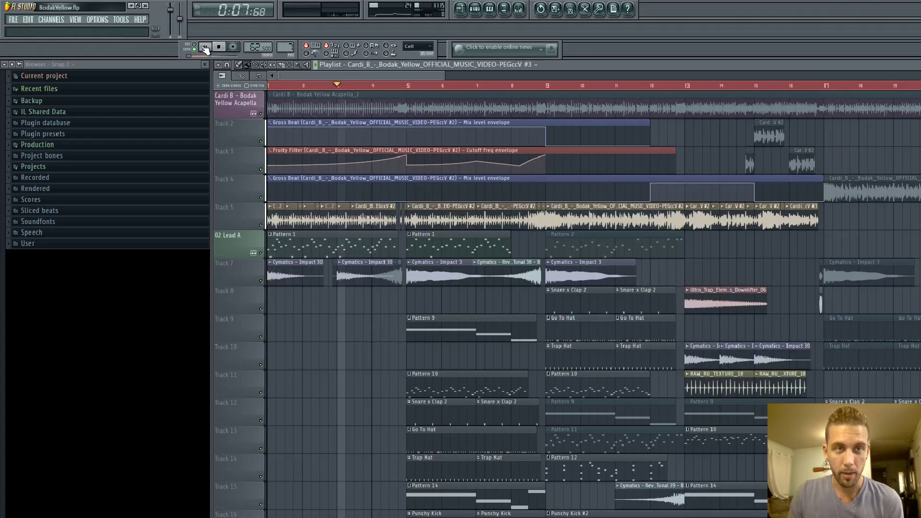
mouse_move(462, 93)
left_mouse_down()
mouse_move(477, 86)
mouse_move(773, 91)
mouse_move(441, 89)
left_mouse_up()
scroll(526, 91, "down", 3)
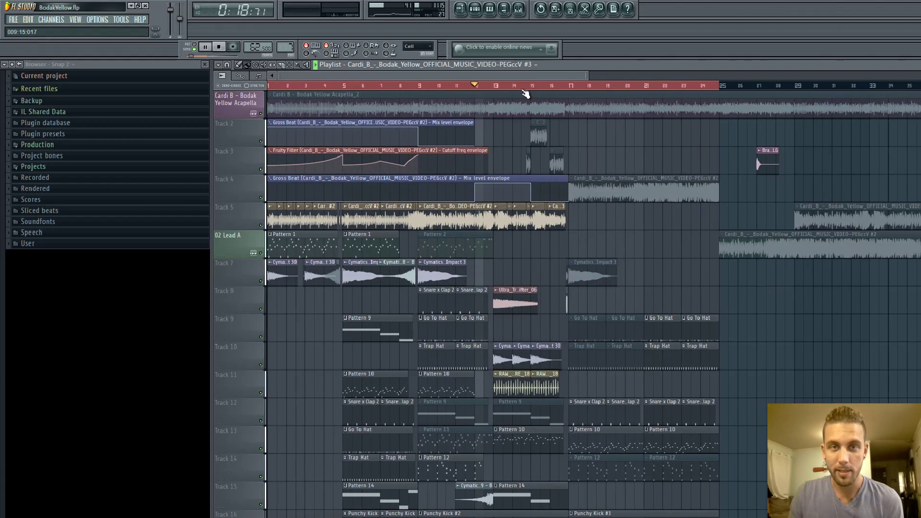
left_click_drag(297, 85, 240, 84)
key("space")
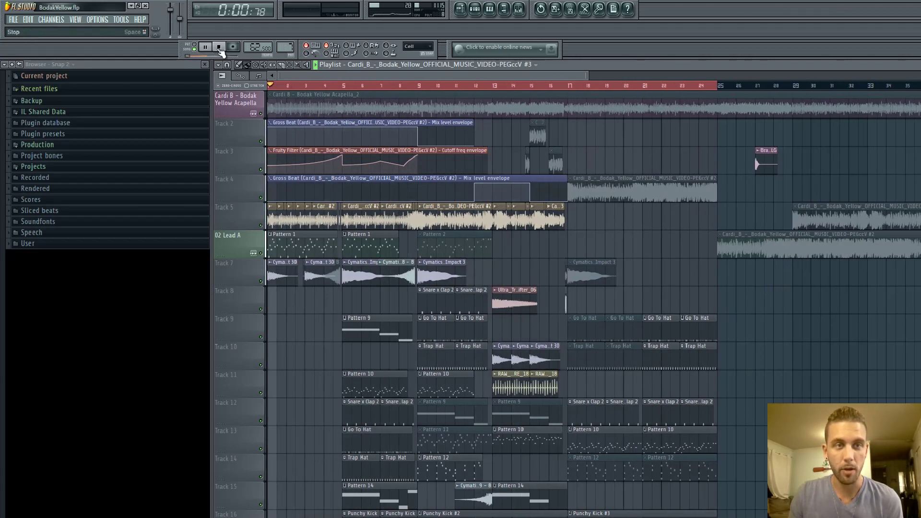
Step: Open the Cymatics - Impact 3 clip's sample settings on Track 7 and play with the mixer open
left_click(356, 280)
left_click(356, 280)
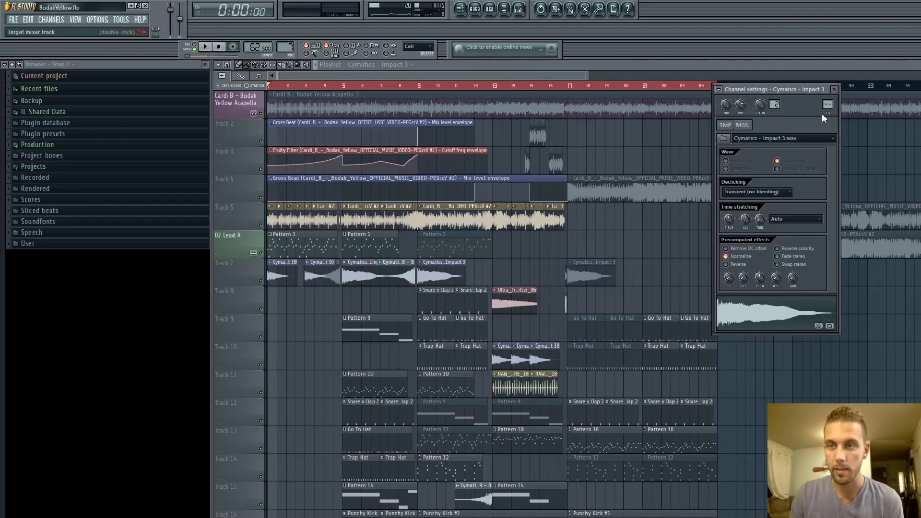
left_click(205, 46)
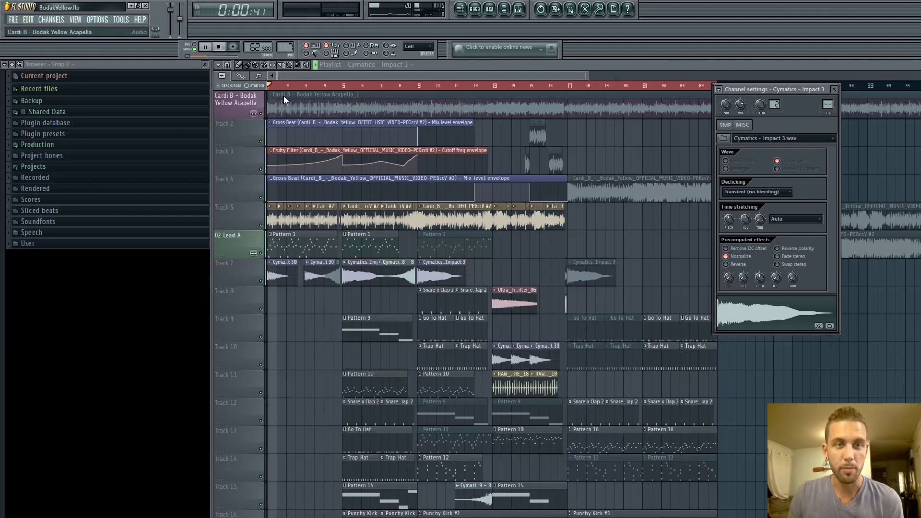
left_click(504, 8)
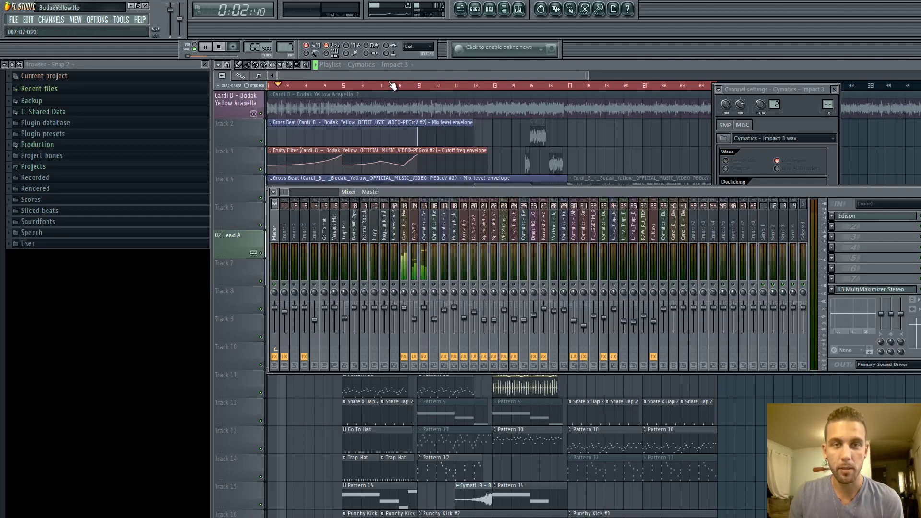
Step: Scrub to about bar 5.5, reopen the Cymatics - Impact 3 settings, then stop and rewind to 0:00:00
left_click(296, 90)
left_click_drag(296, 90, 361, 95)
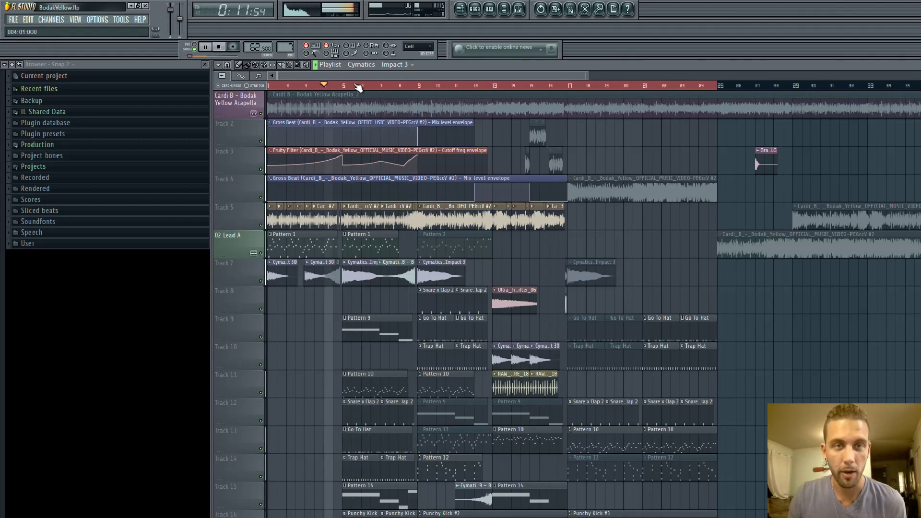
key("space")
key("space")
double_click(350, 275)
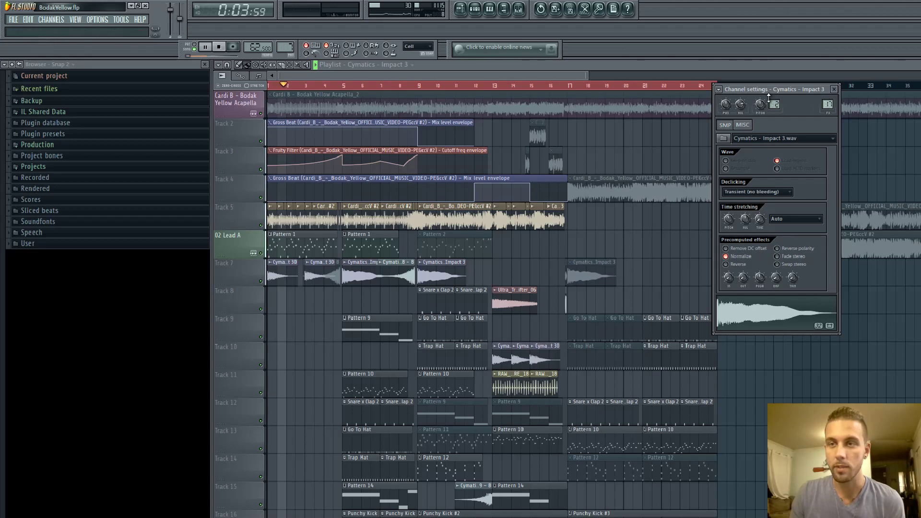
left_click(218, 47)
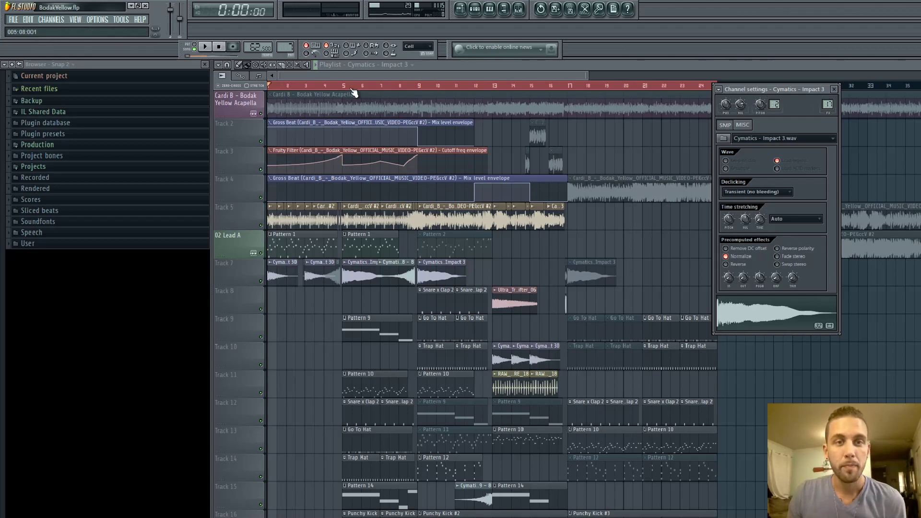
key("Escape")
Step: Close the channel settings, view the DUNE 2 insert's chain, and move the mixer lower
left_click(518, 9)
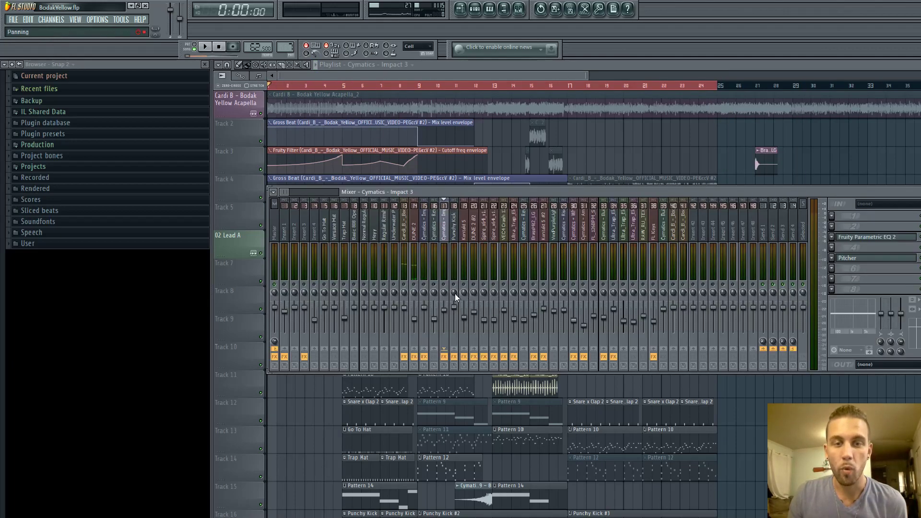
left_click(416, 232)
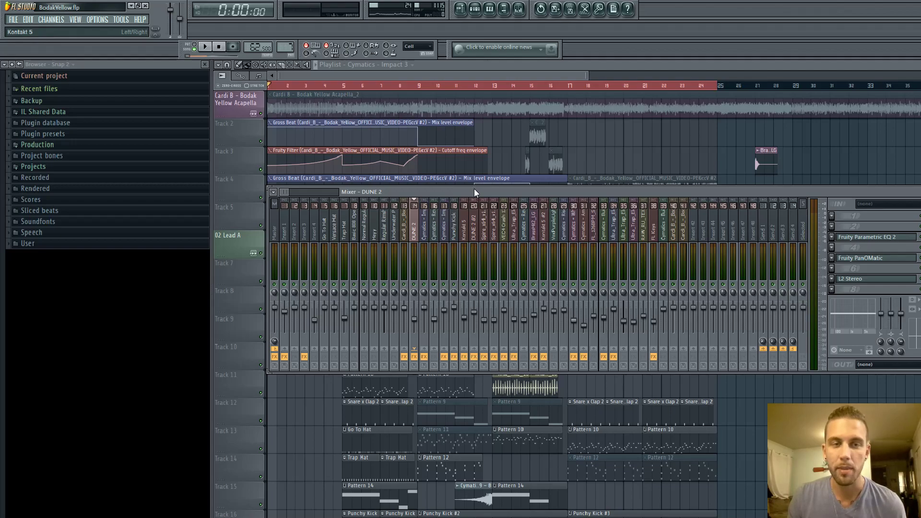
left_click_drag(474, 189, 446, 233)
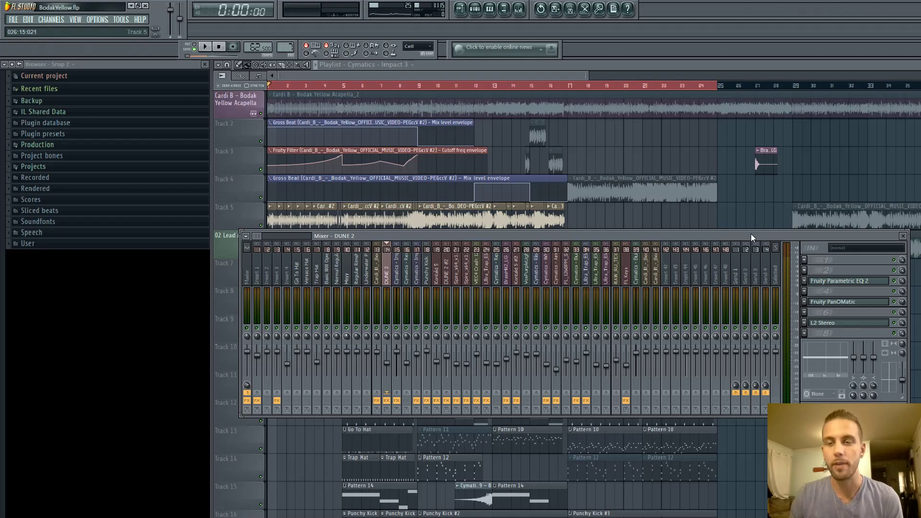
left_click_drag(746, 237, 747, 242)
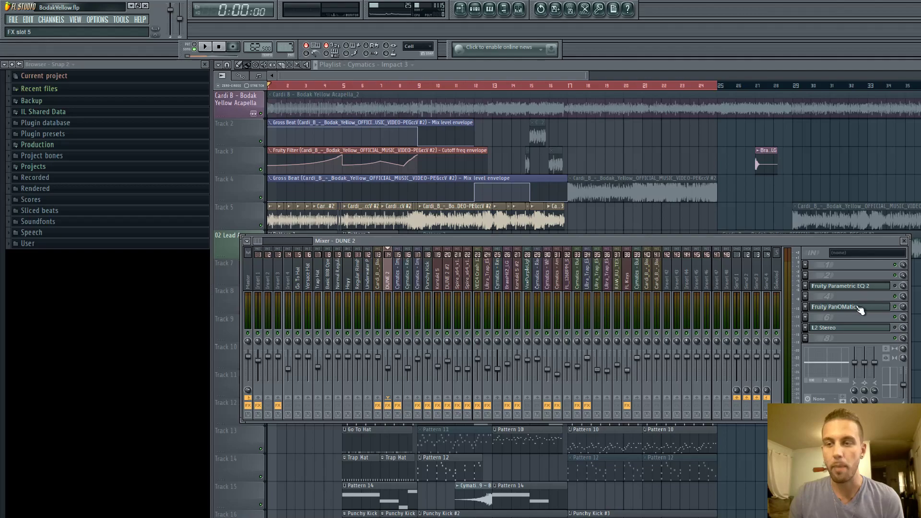
Step: Review the Cymatics, Reverse FX, Punchy Kick, Kontakt 5 and Cardi B insert chains, then open File > Export
left_click(400, 281)
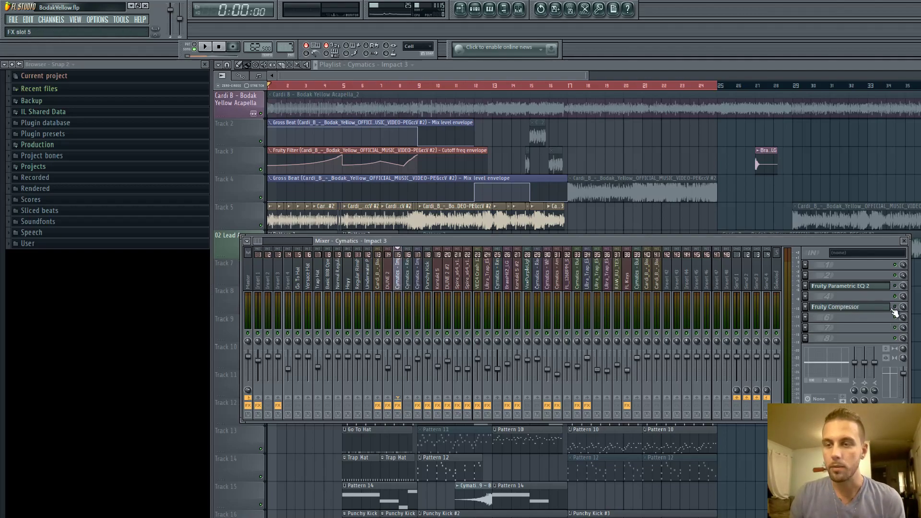
left_click(407, 281)
left_click(418, 283)
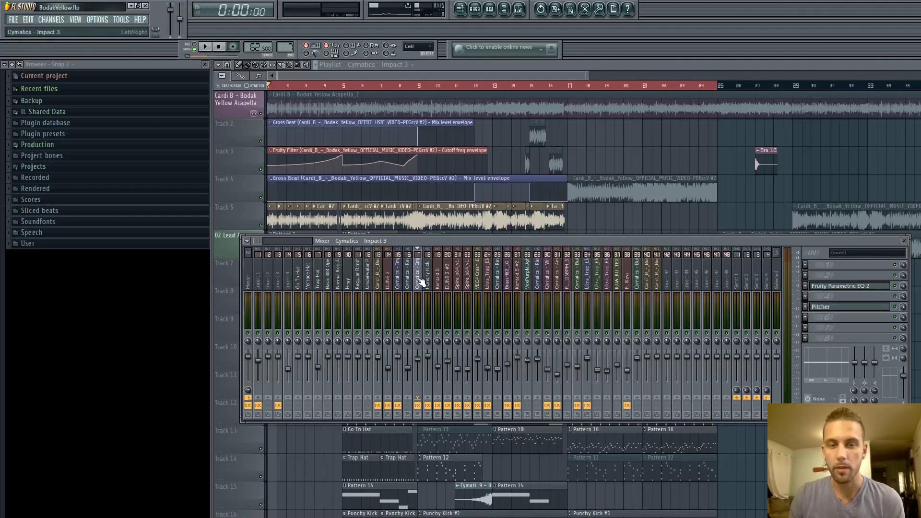
left_click(428, 278)
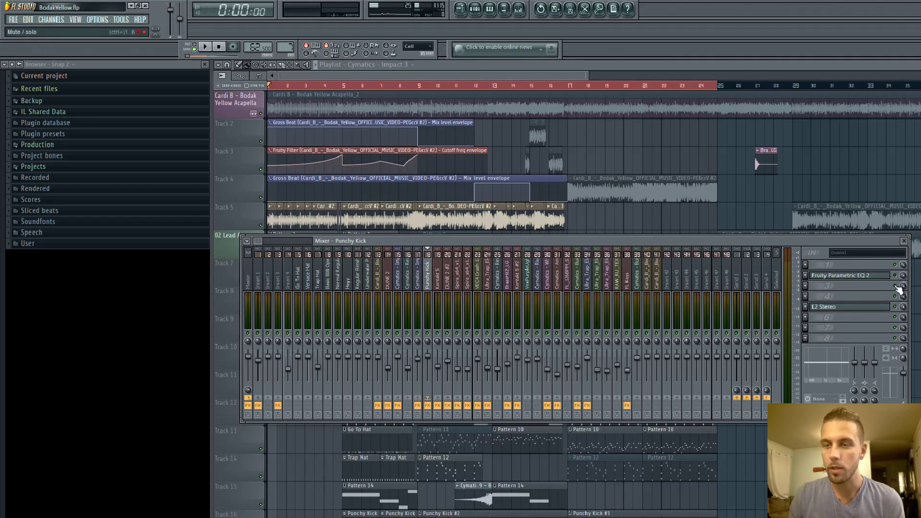
left_click(437, 277)
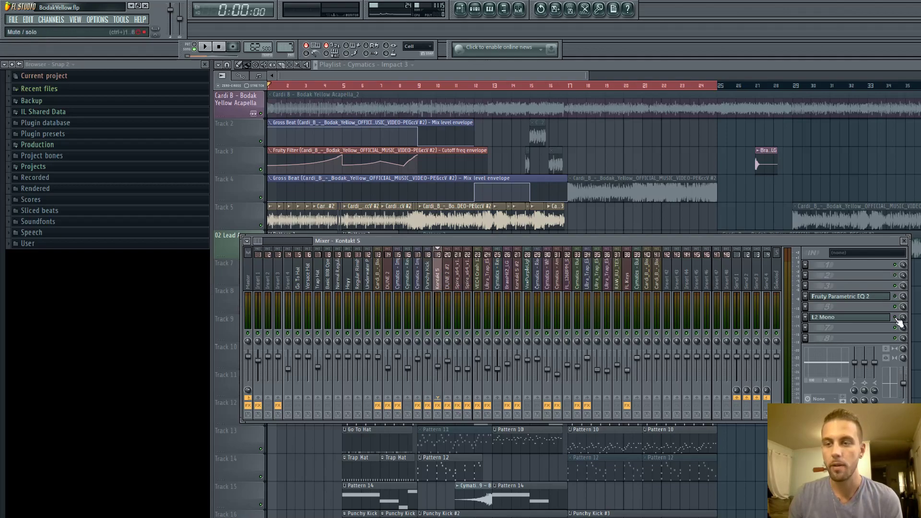
left_click(379, 271)
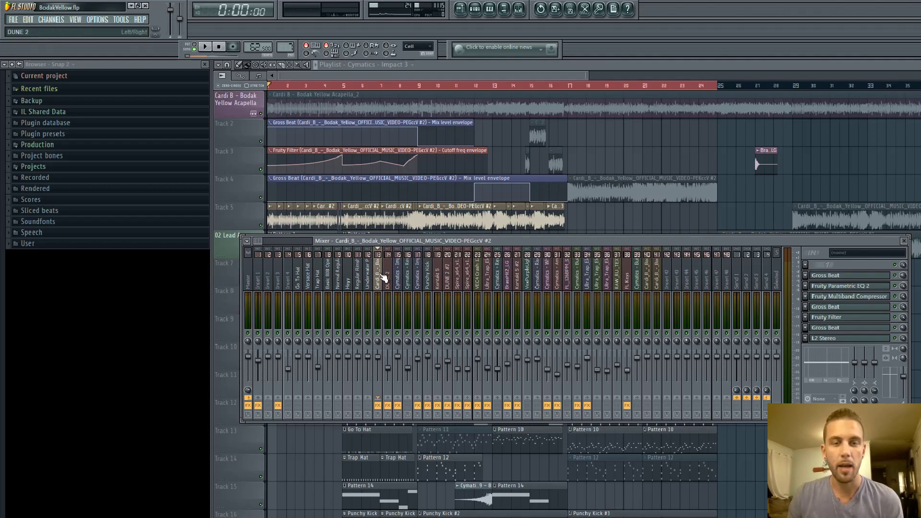
left_click(12, 22)
Step: Choose Wave file export and navigate to the Yellow folder on the Desktop
mouse_move(43, 116)
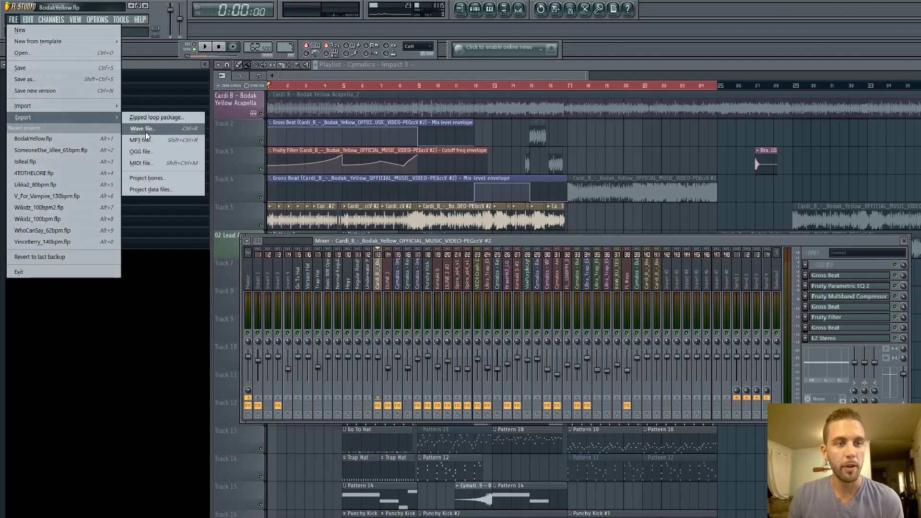
left_click(145, 130)
left_click(478, 181)
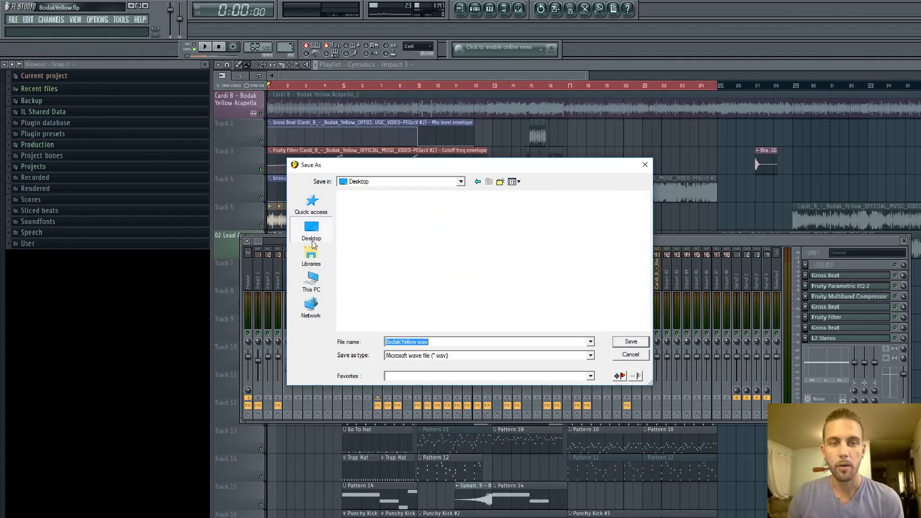
scroll(442, 297, "down", 2)
double_click(478, 267)
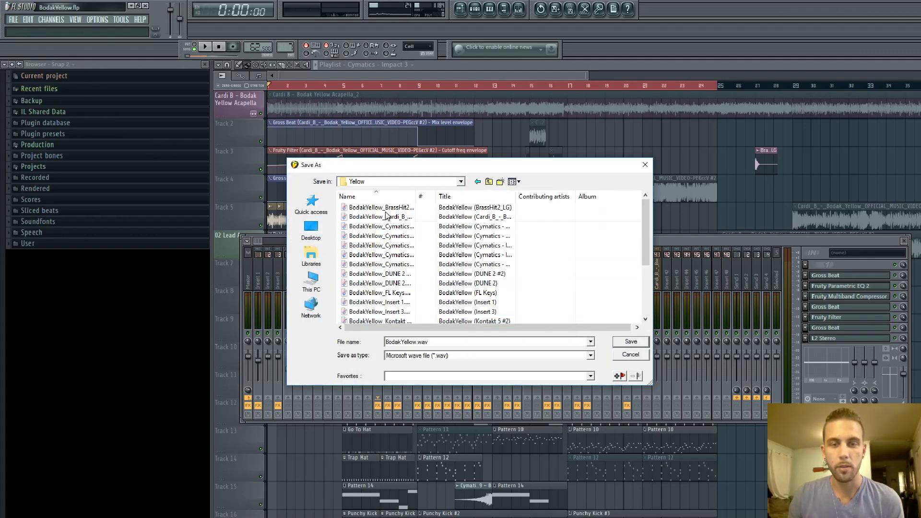
Step: Save as BodakYellow.wav with split mixer tracks, enable HQ for all plugins, and start rendering
left_click(626, 342)
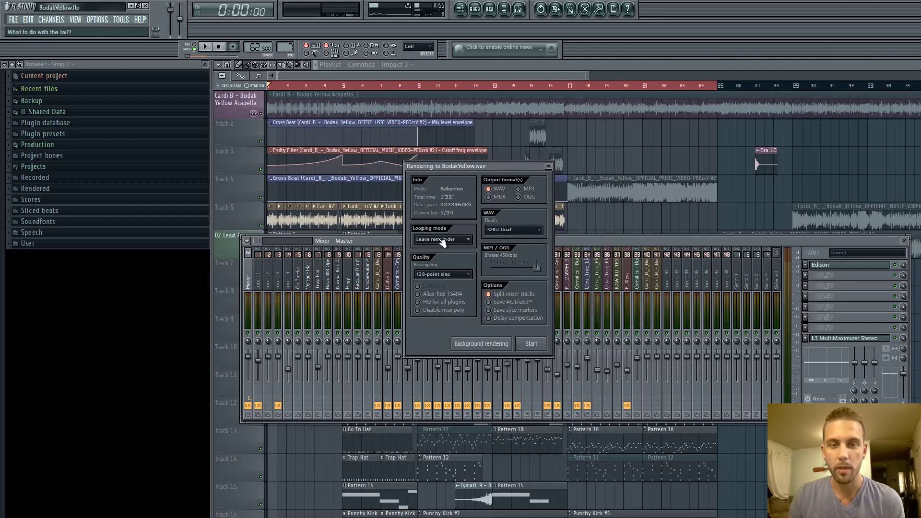
left_click(425, 303)
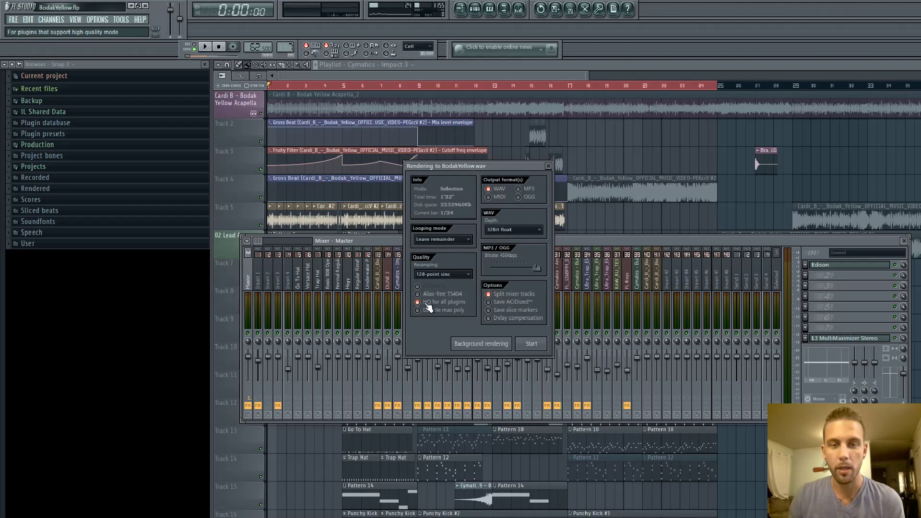
left_click(532, 348)
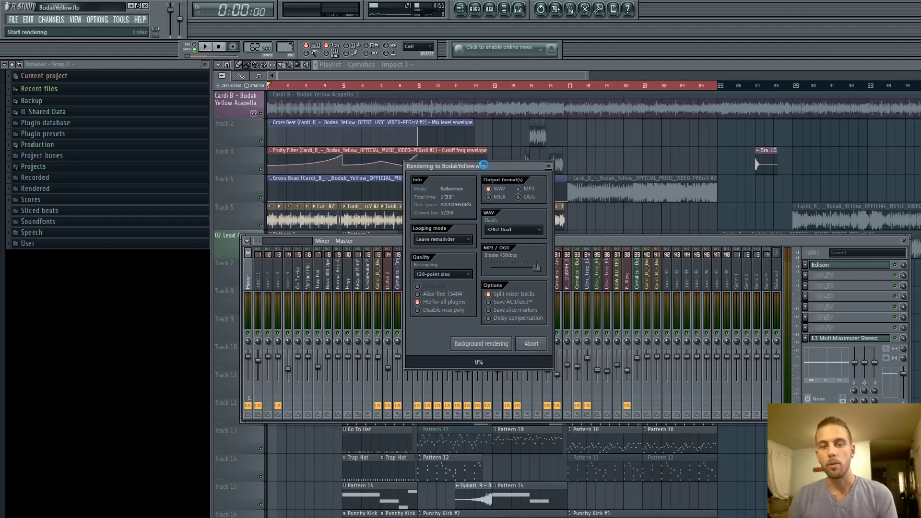
Step: Open Desktop\Yellow in File Explorer and shift the window so FL Studio's render progress shows
key("alt+Tab")
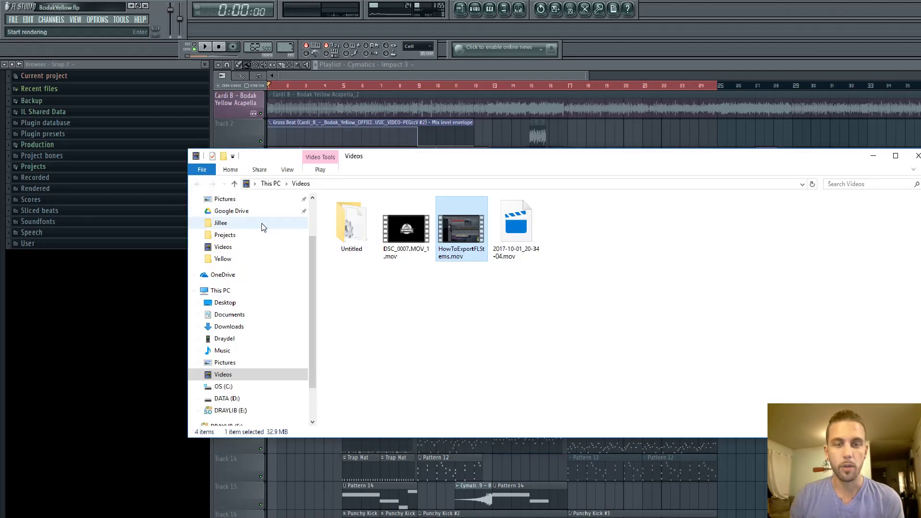
left_click(229, 242)
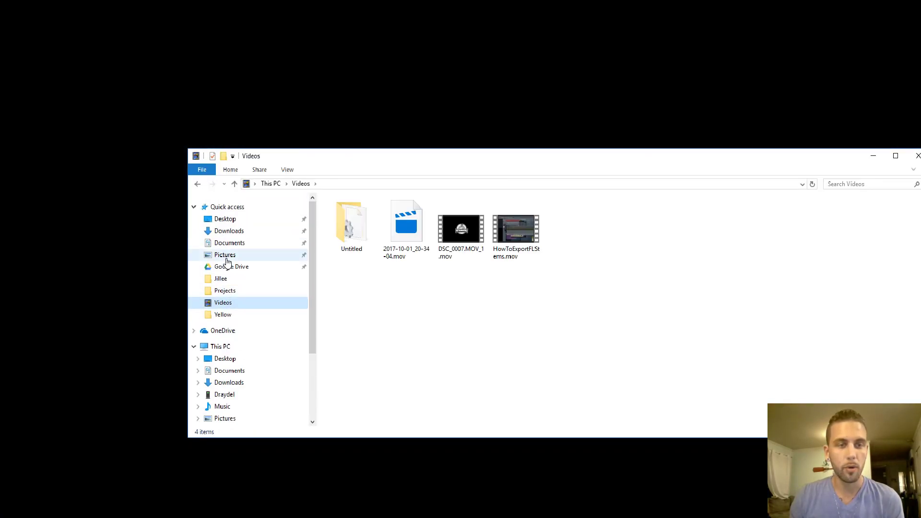
left_click(231, 219)
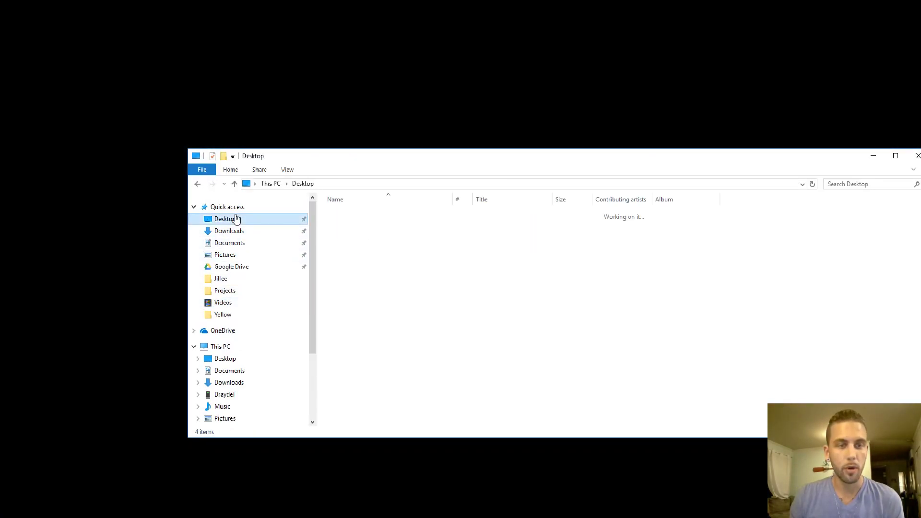
double_click(346, 277)
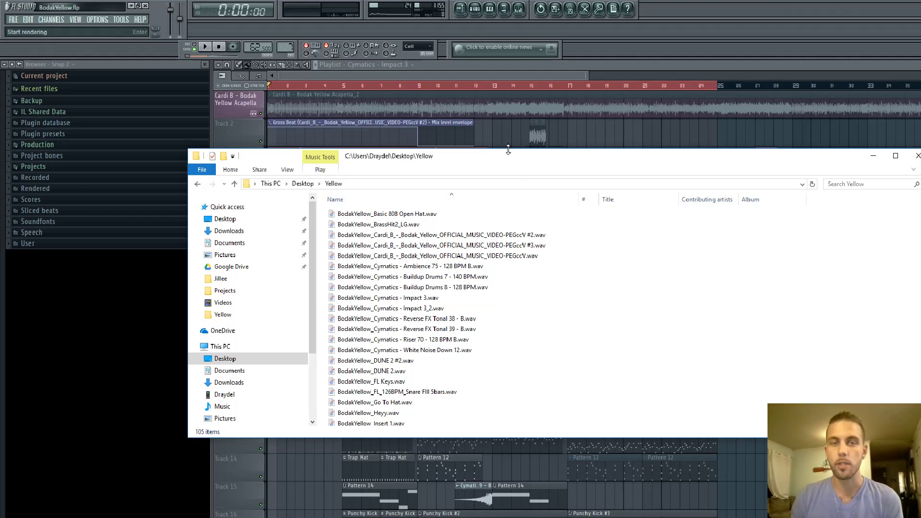
left_click_drag(513, 163, 456, 168)
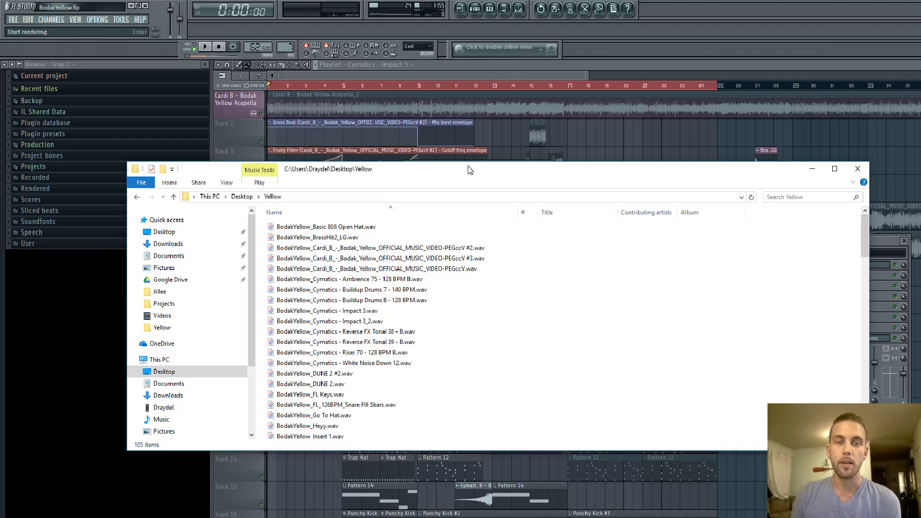
left_click_drag(469, 170, 523, 186)
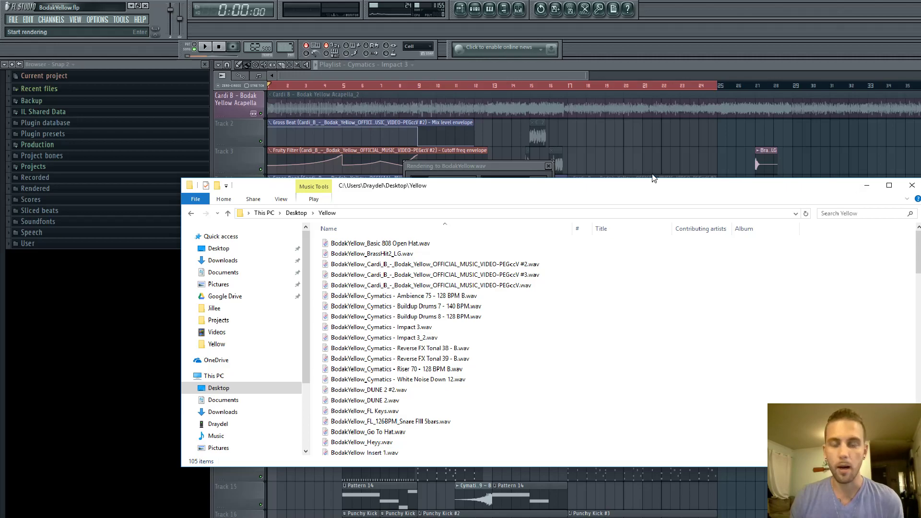
Step: Minimize File Explorer to bring back the BodakYellow.wav rendering dialog
left_click(866, 185)
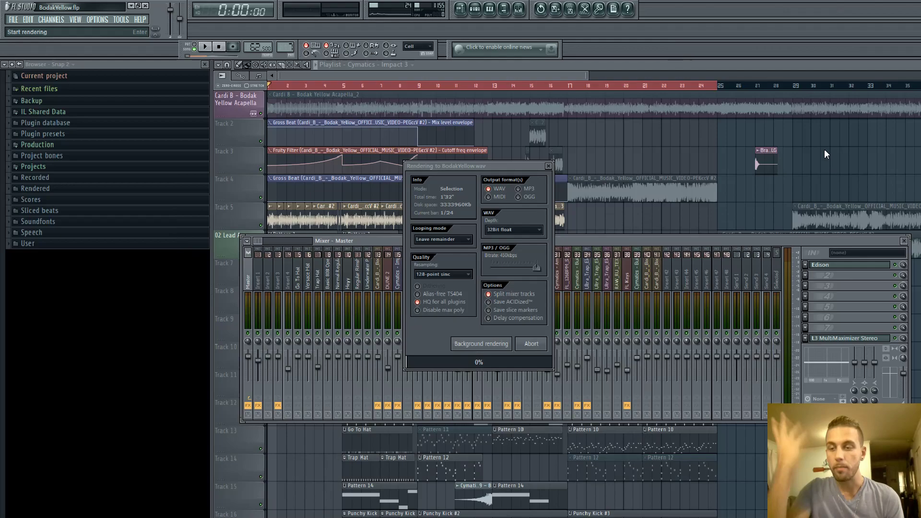